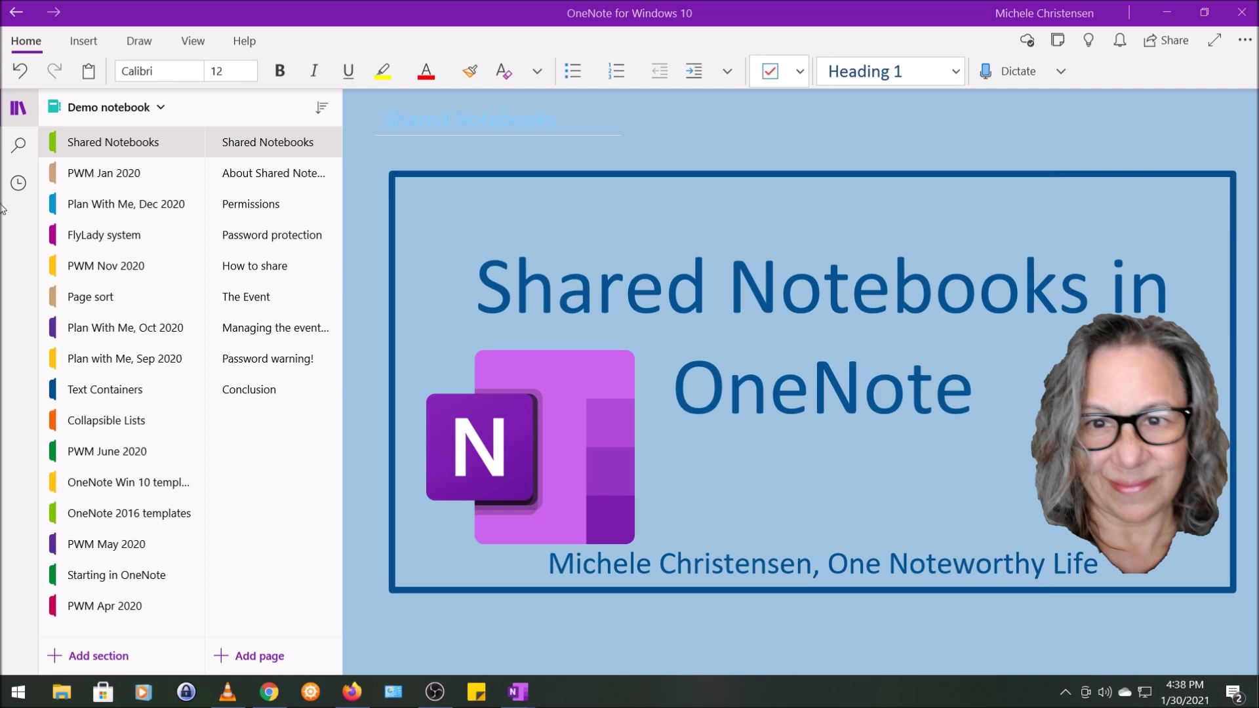
- Open the About Shared Notebooks page with its numbered overview of notebook sharing
click(266, 174)
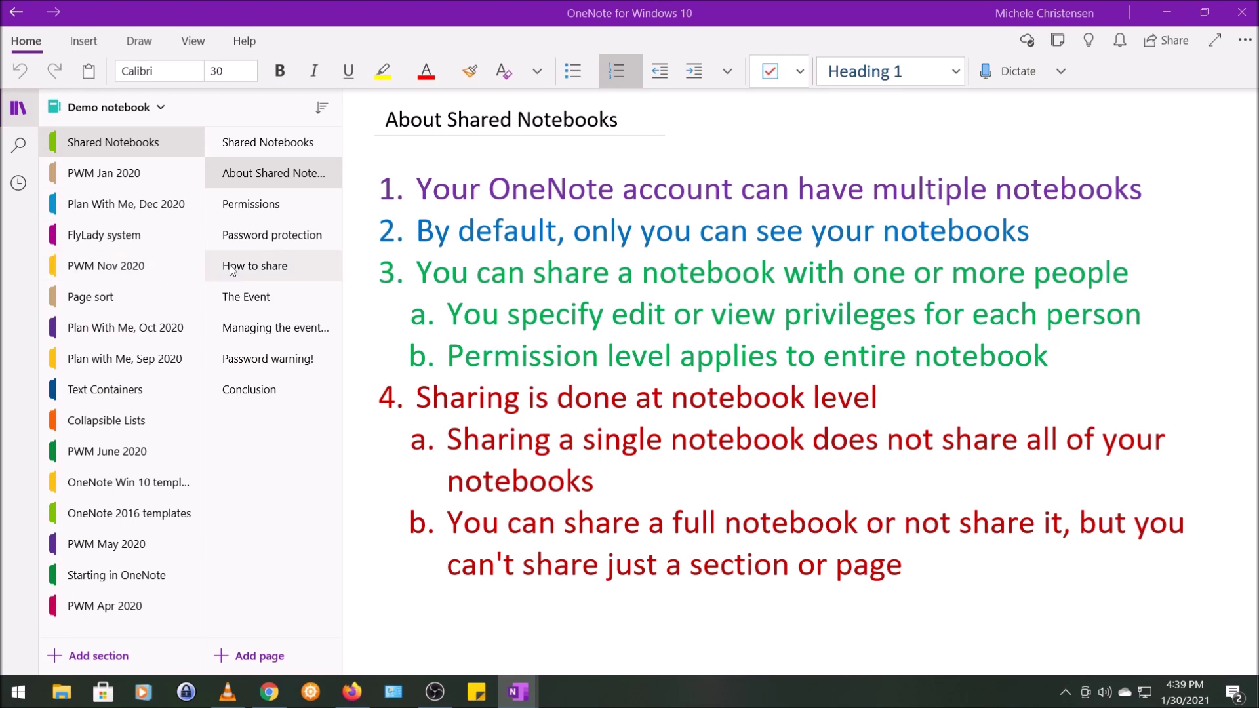
- Open the Permissions page that explains View versus Edit access
click(265, 204)
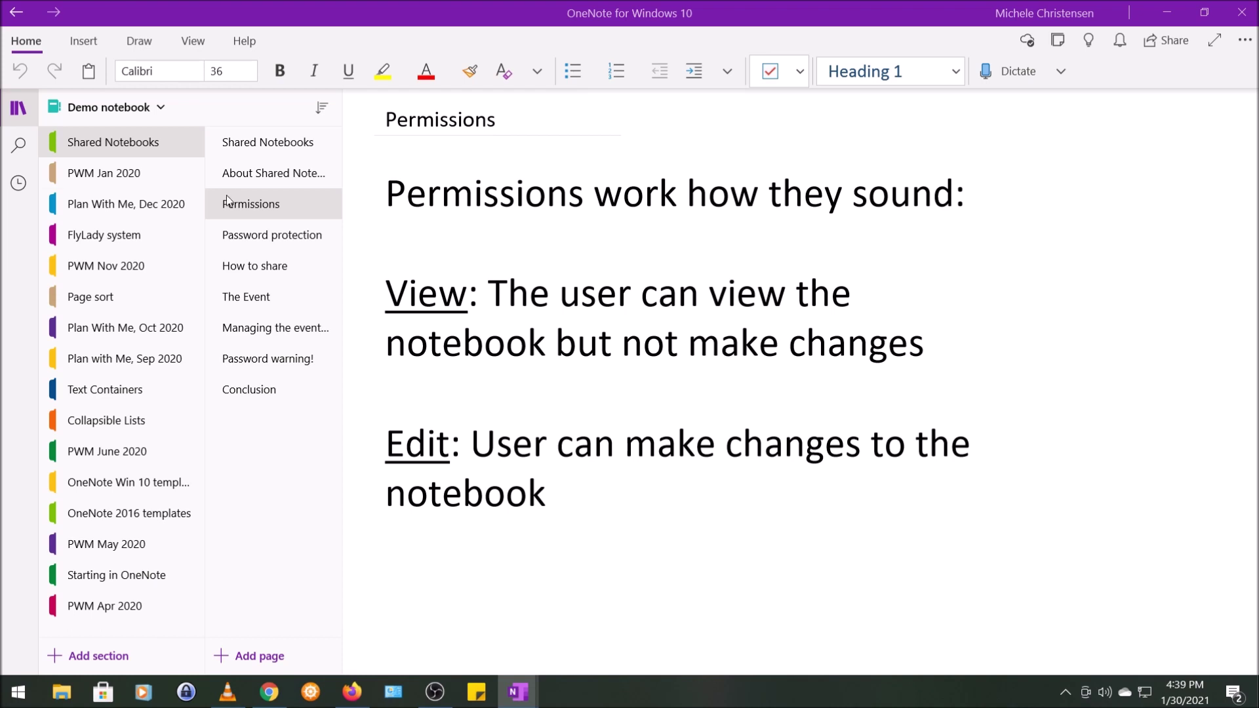
- Open the Password protection page in the Shared Notebooks section
click(272, 236)
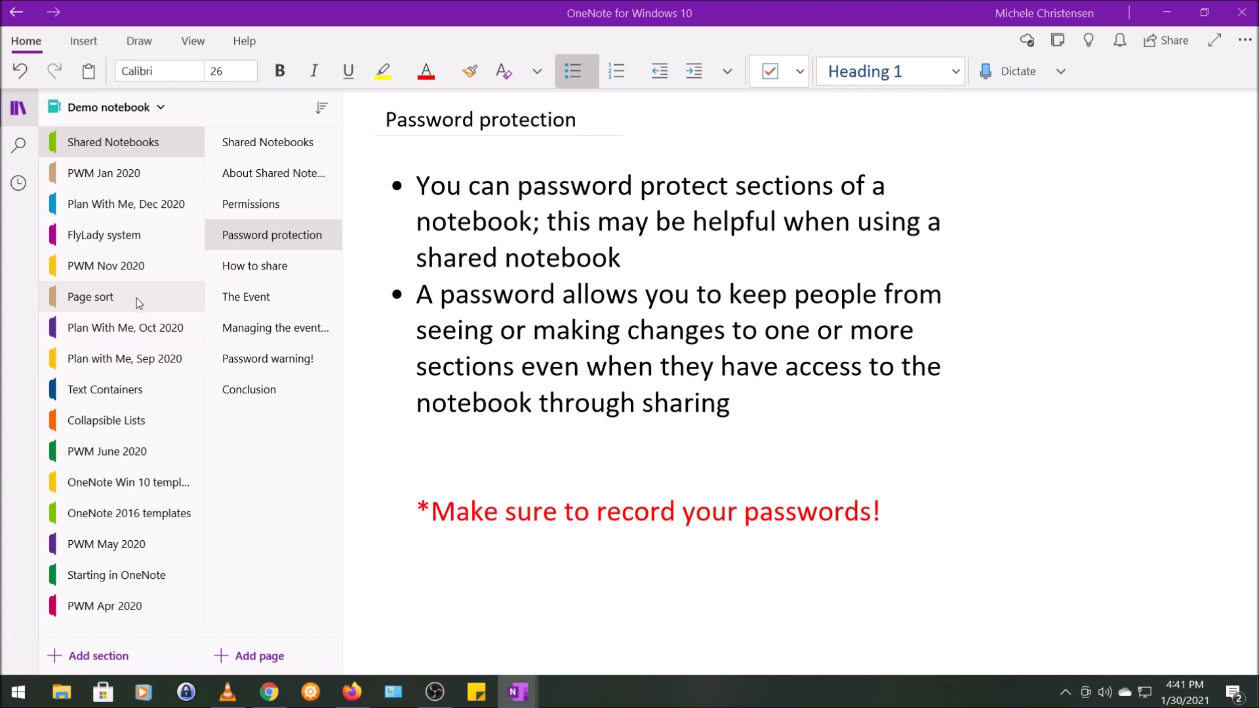
- Switch to the FlyLady system section's Flylady System title page
click(110, 242)
- Preview and cancel Add Password on FlyLady system, then open Shared Notebooks' How to share page
right_click(109, 239)
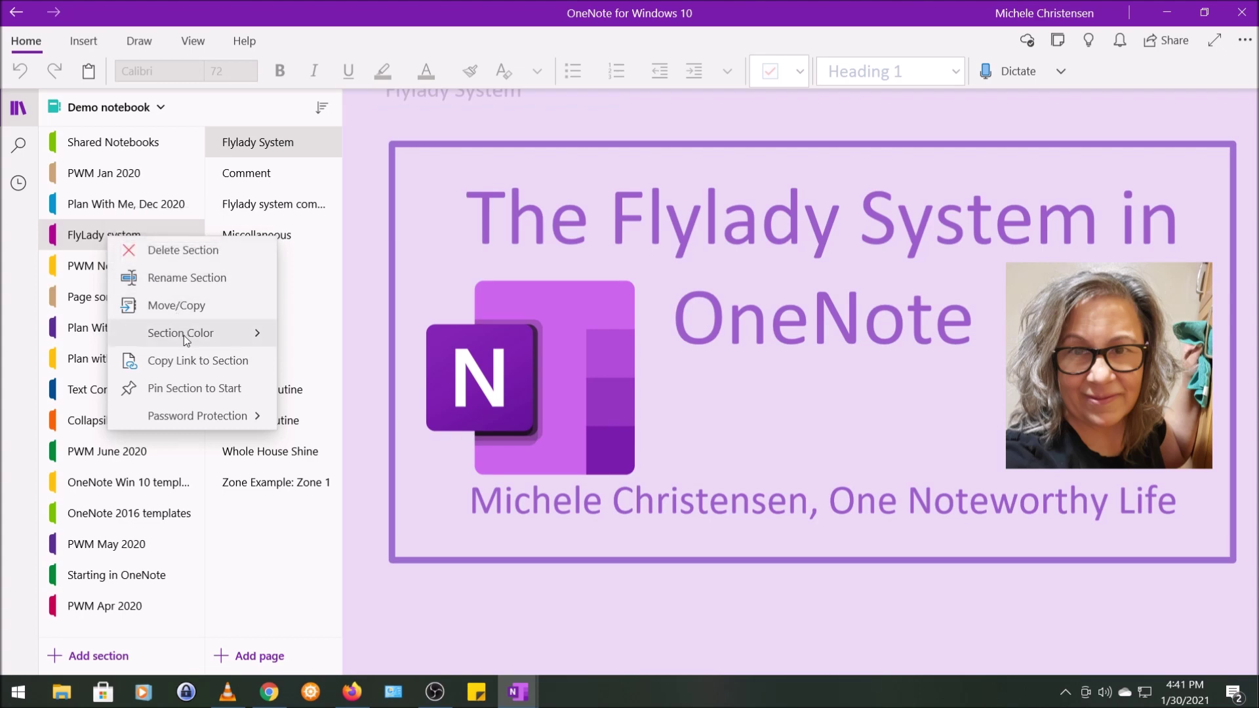
click(183, 417)
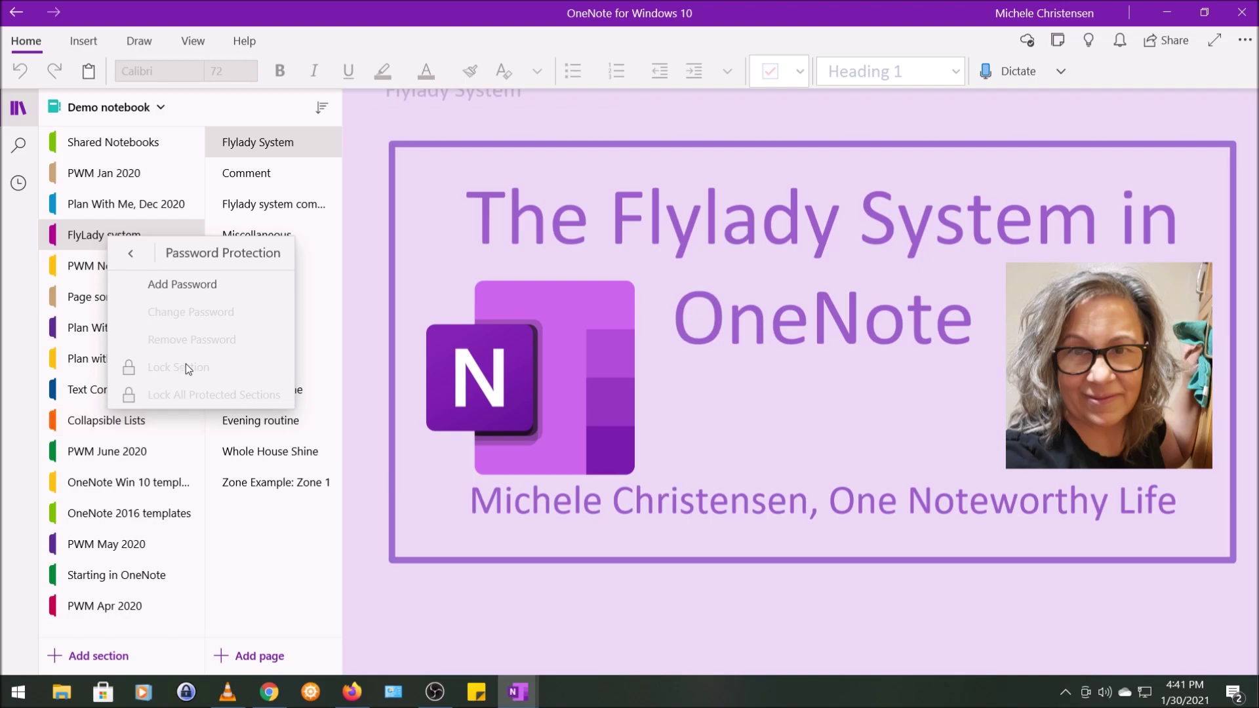
click(179, 294)
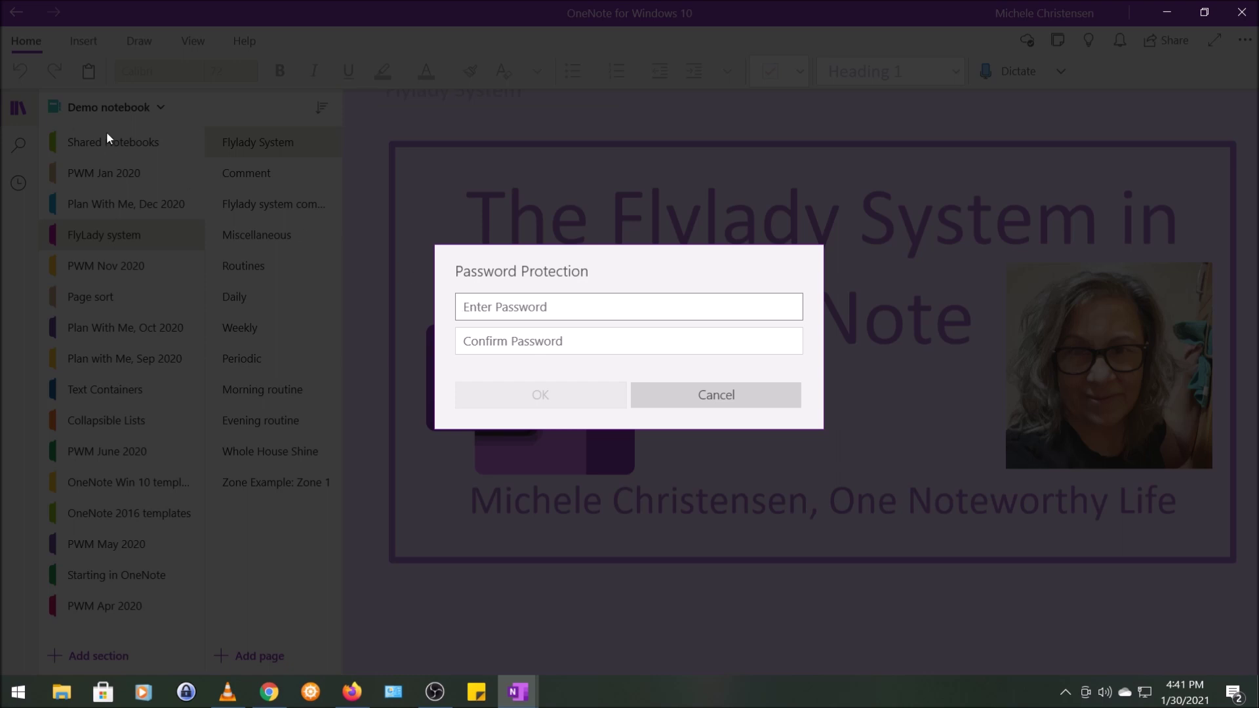
click(776, 396)
click(140, 153)
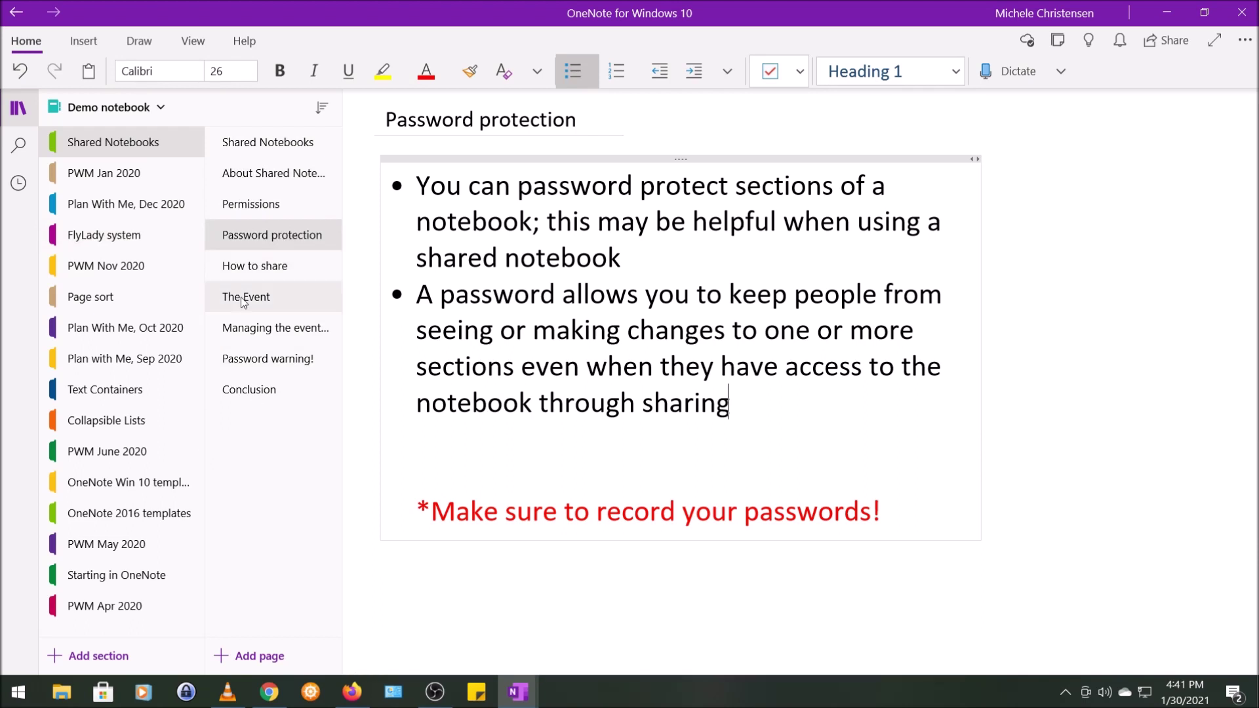
click(273, 268)
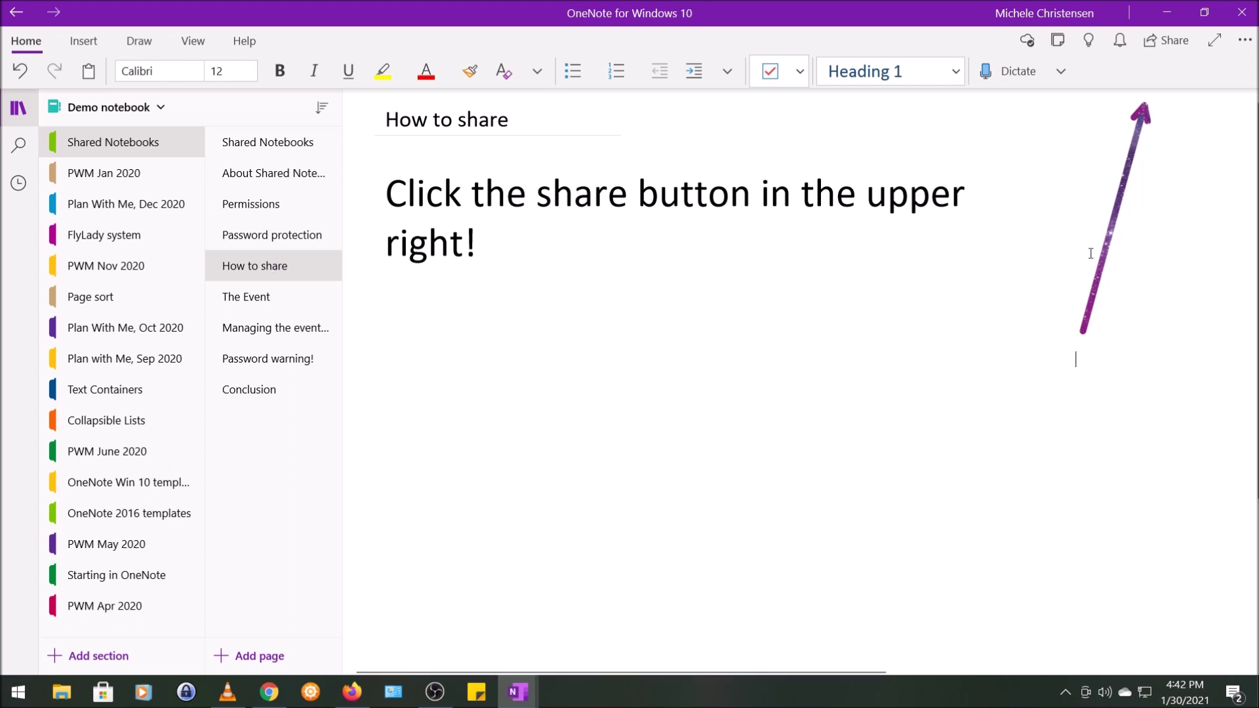
- Review the Share pane's Can edit permission options, close it, and open The Event page
click(1153, 44)
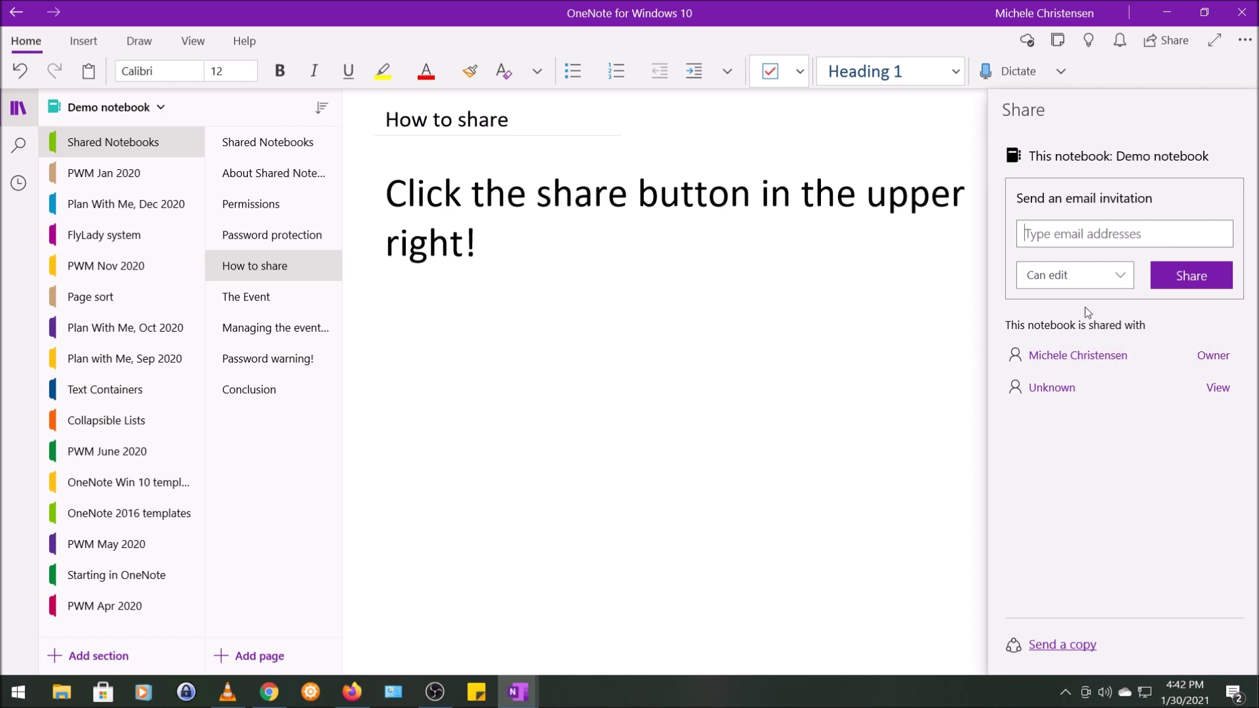
click(1121, 278)
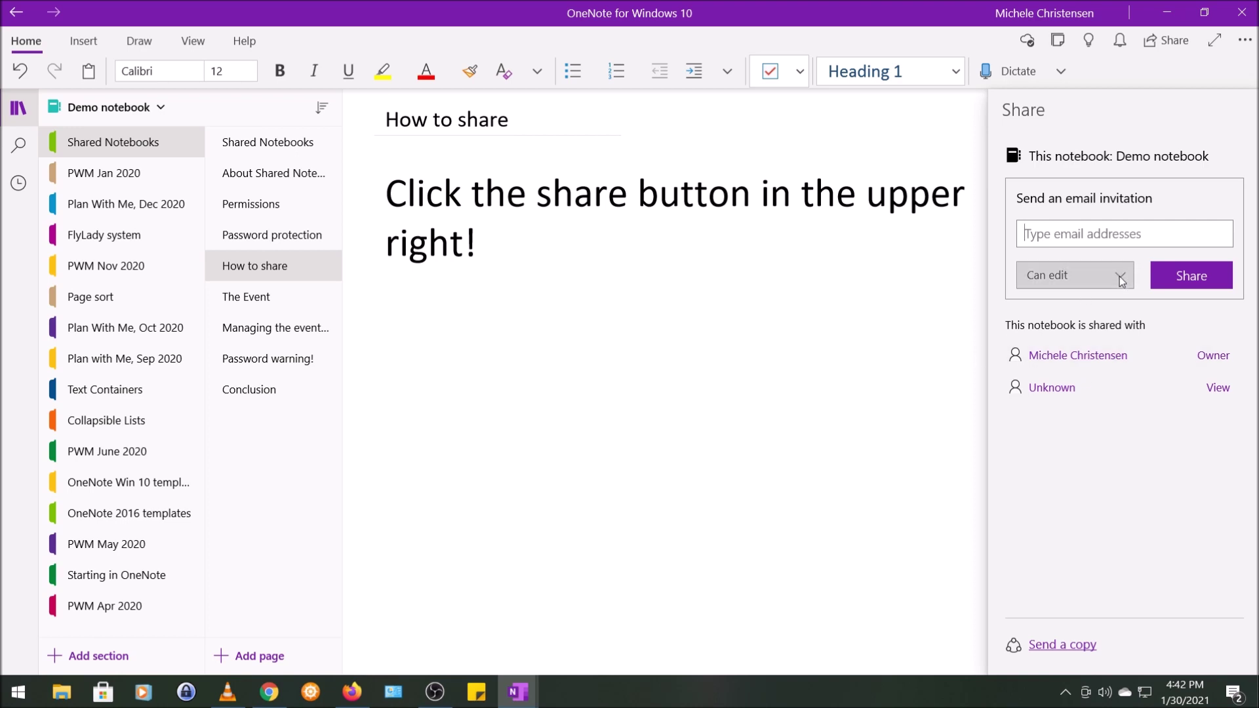
click(600, 344)
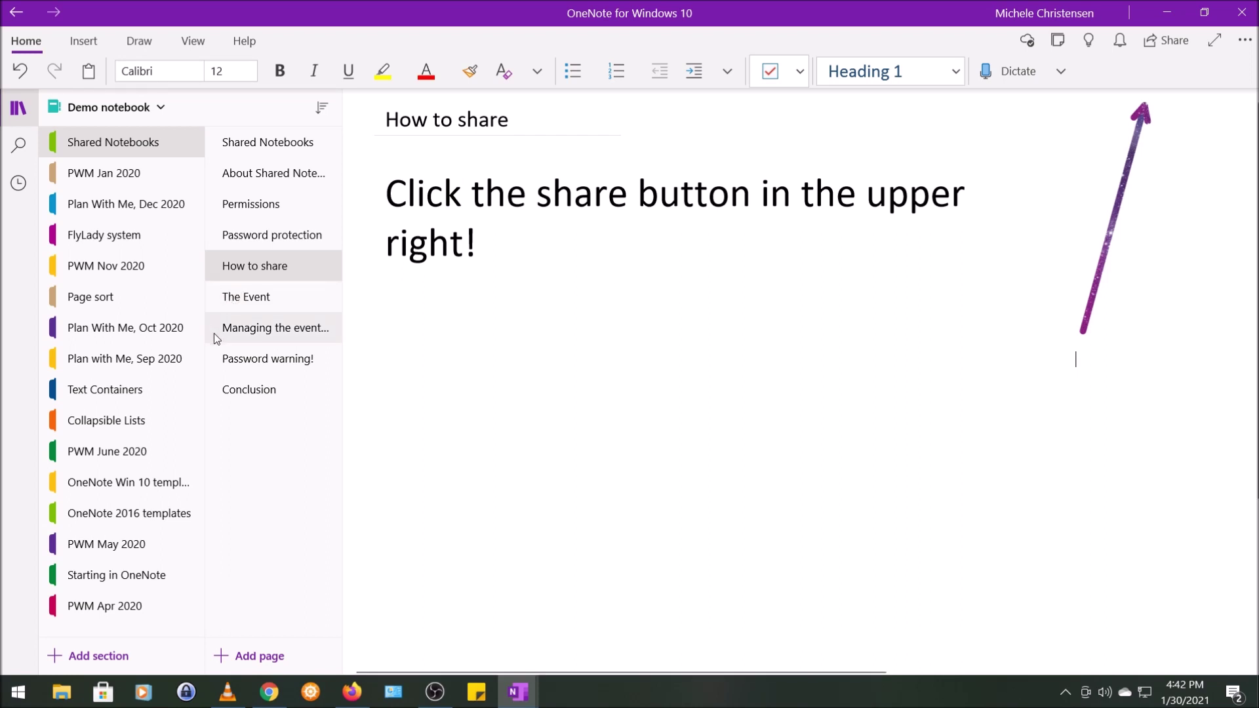
click(250, 300)
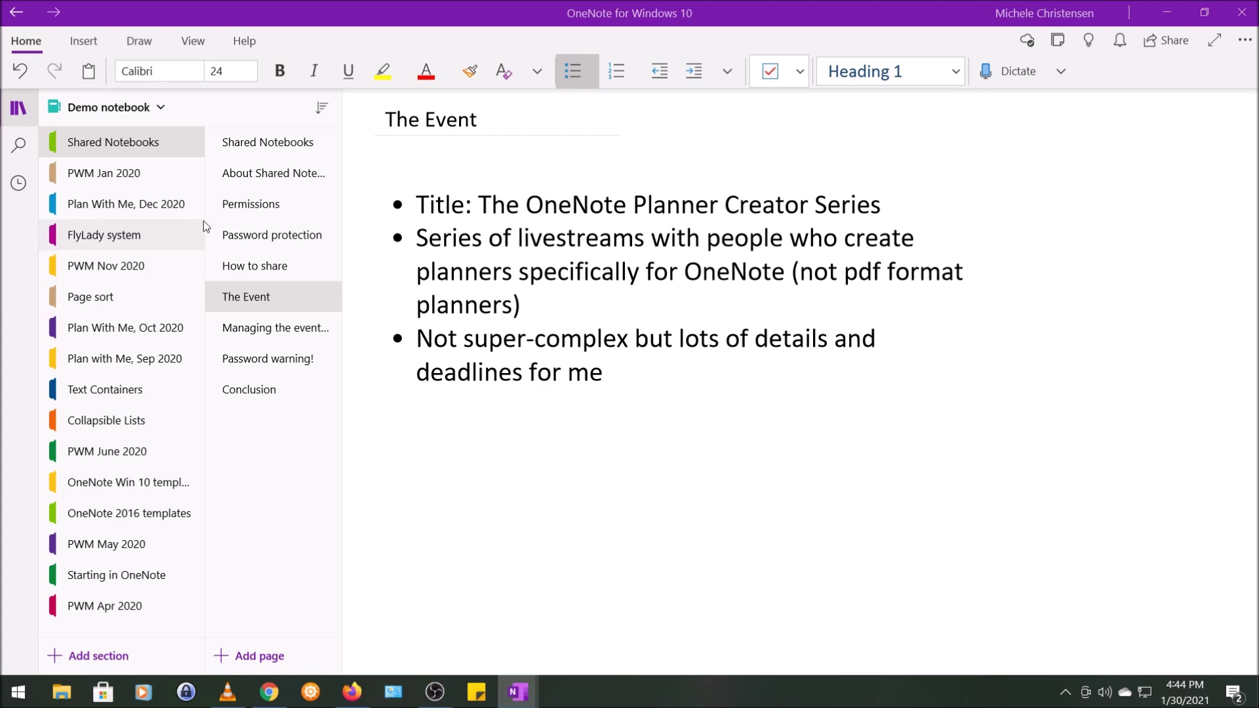
- Open the event-management page, then bring forward the second window on the '*Start here' page
click(312, 333)
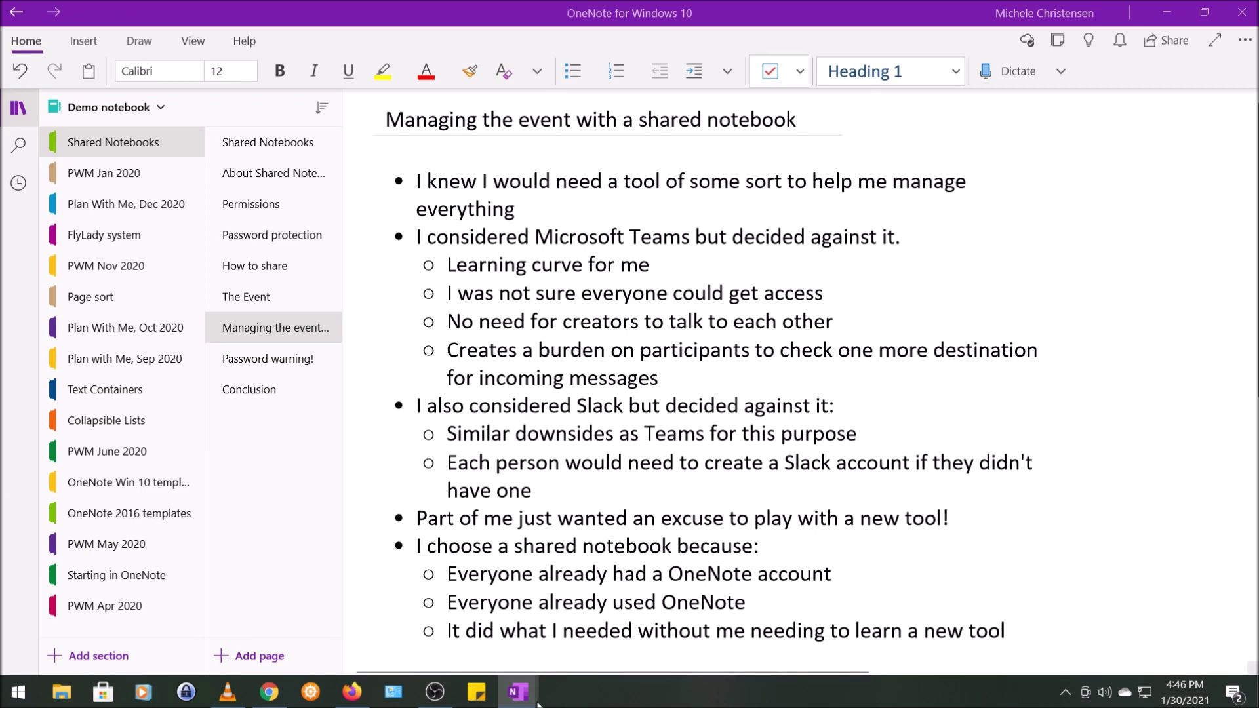
mouse_move(532, 702)
click(580, 648)
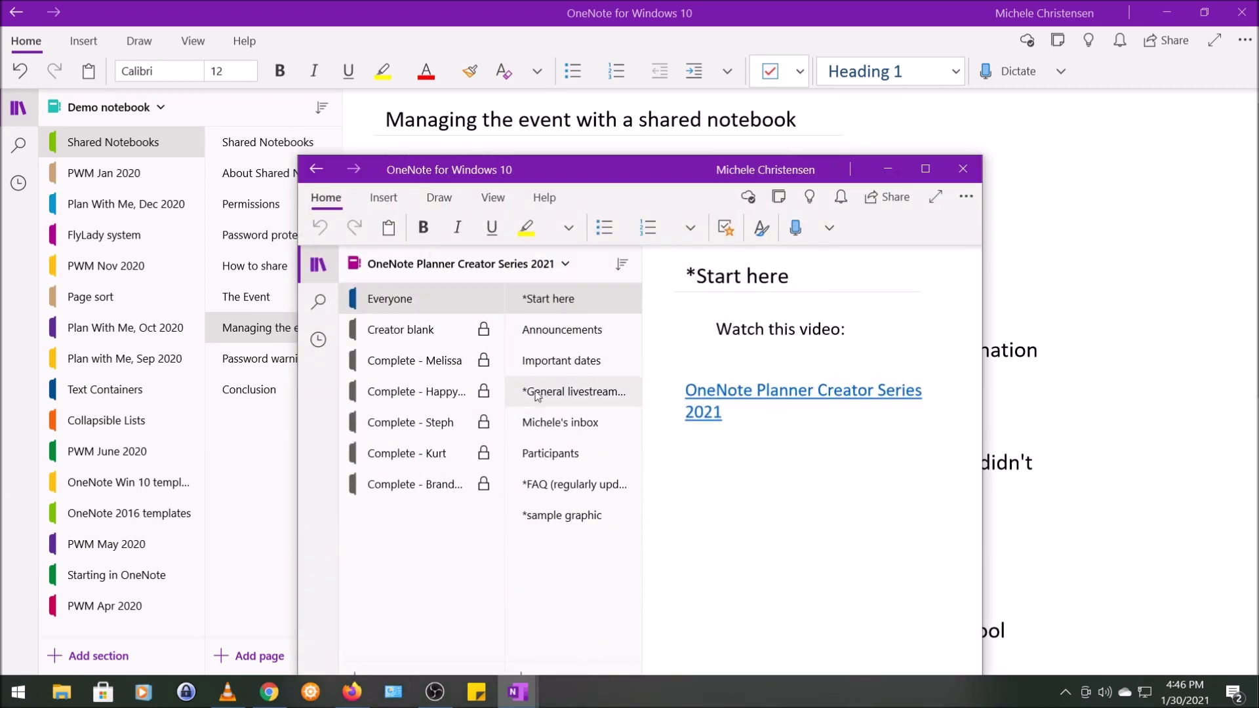
- Maximize the window, view the outline, FAQ and sample graphic pages, then select Creator blank
click(926, 169)
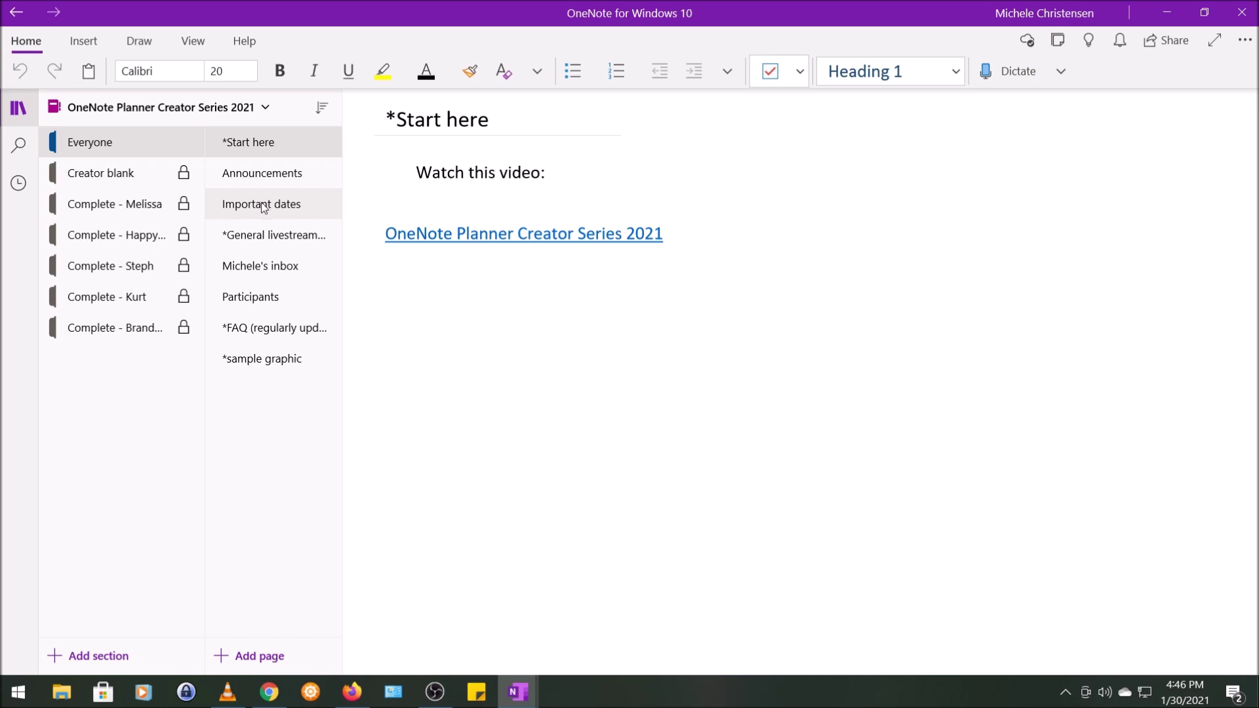
click(261, 235)
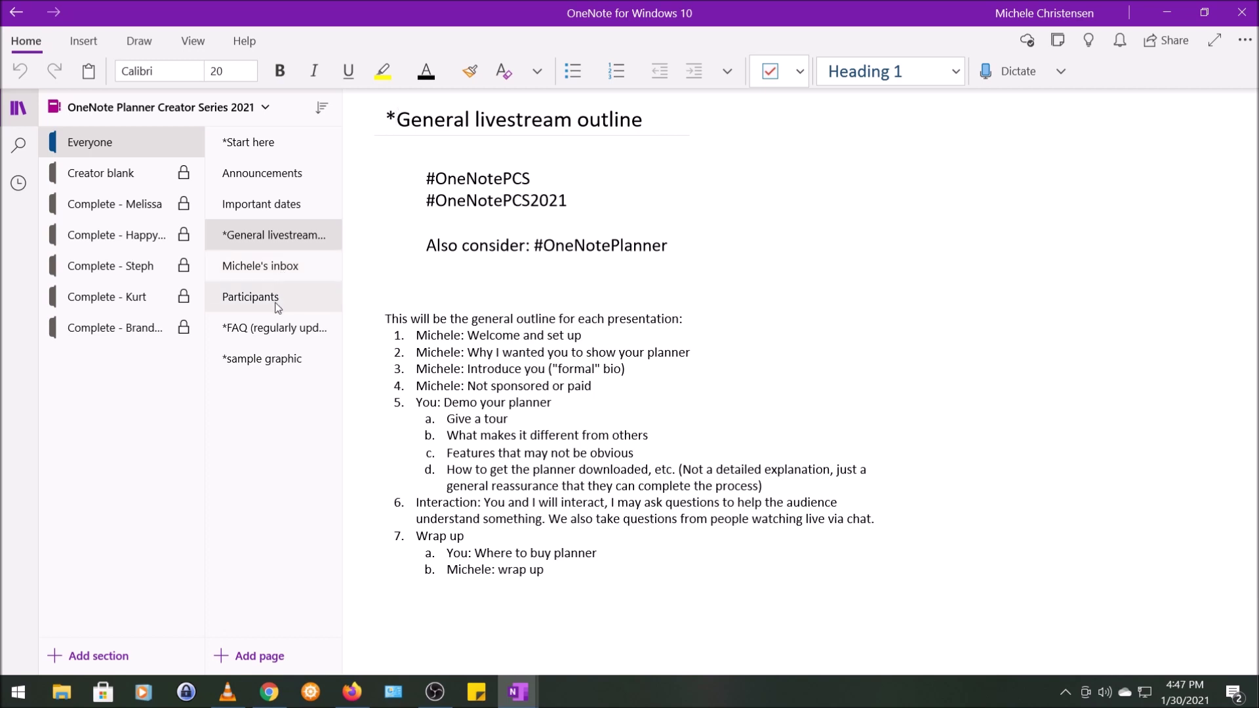
click(276, 332)
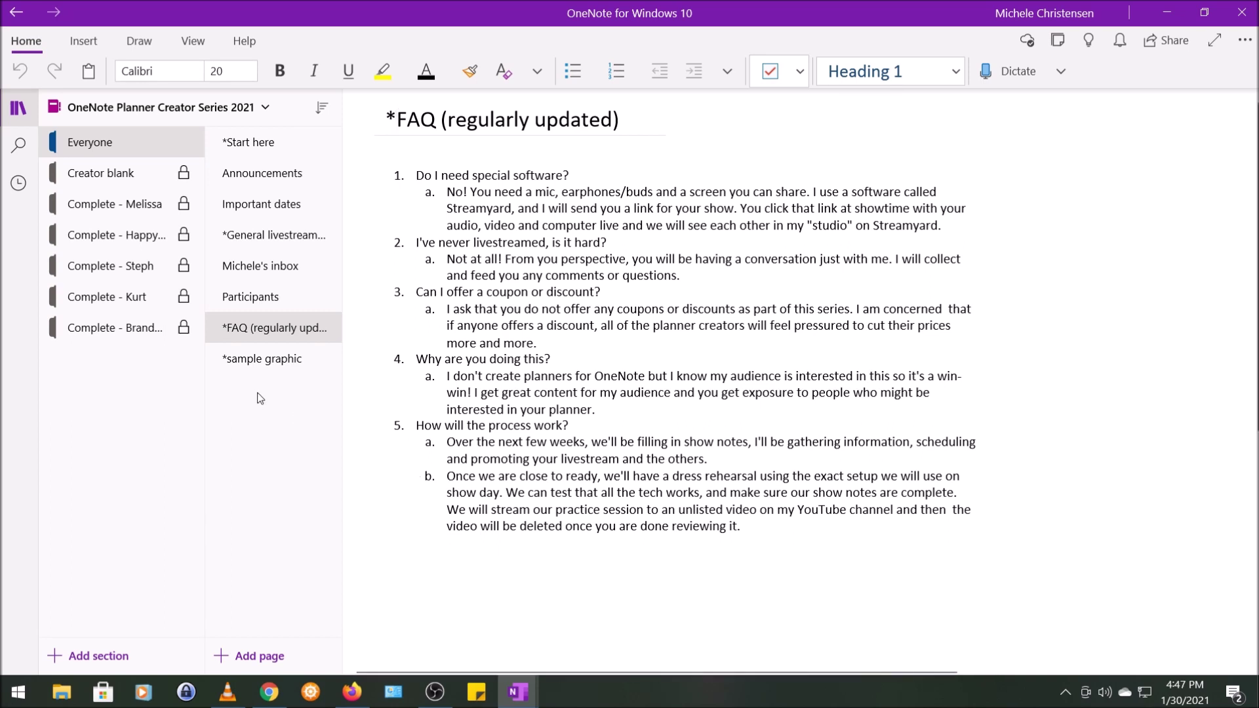
click(262, 359)
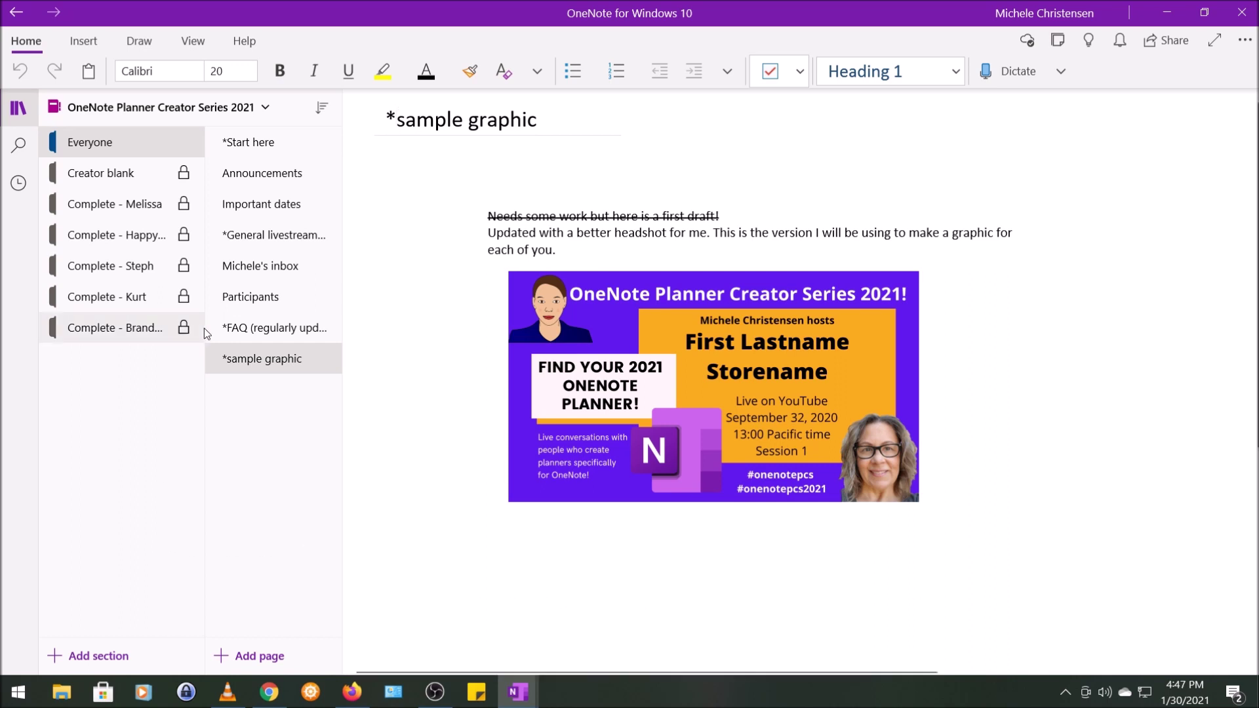
click(92, 172)
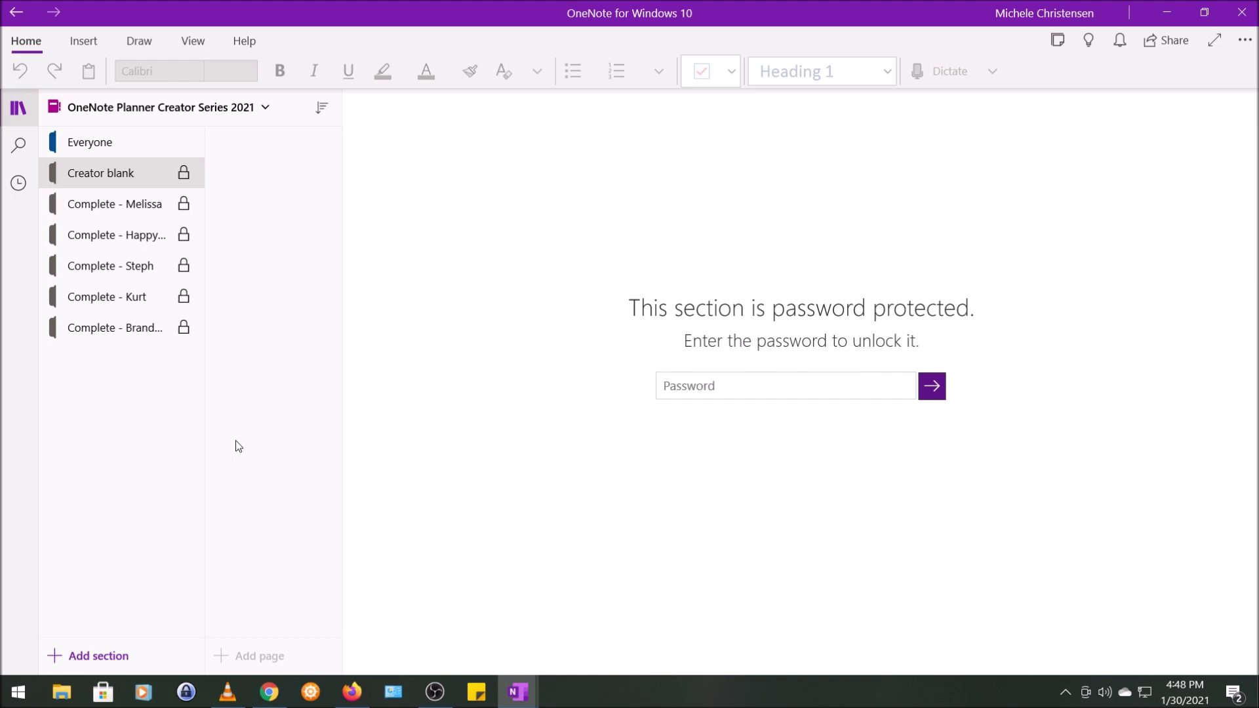
- Unlock Creator blank with the section password and view its Contact information and Checklist pages
click(692, 387)
text(•)
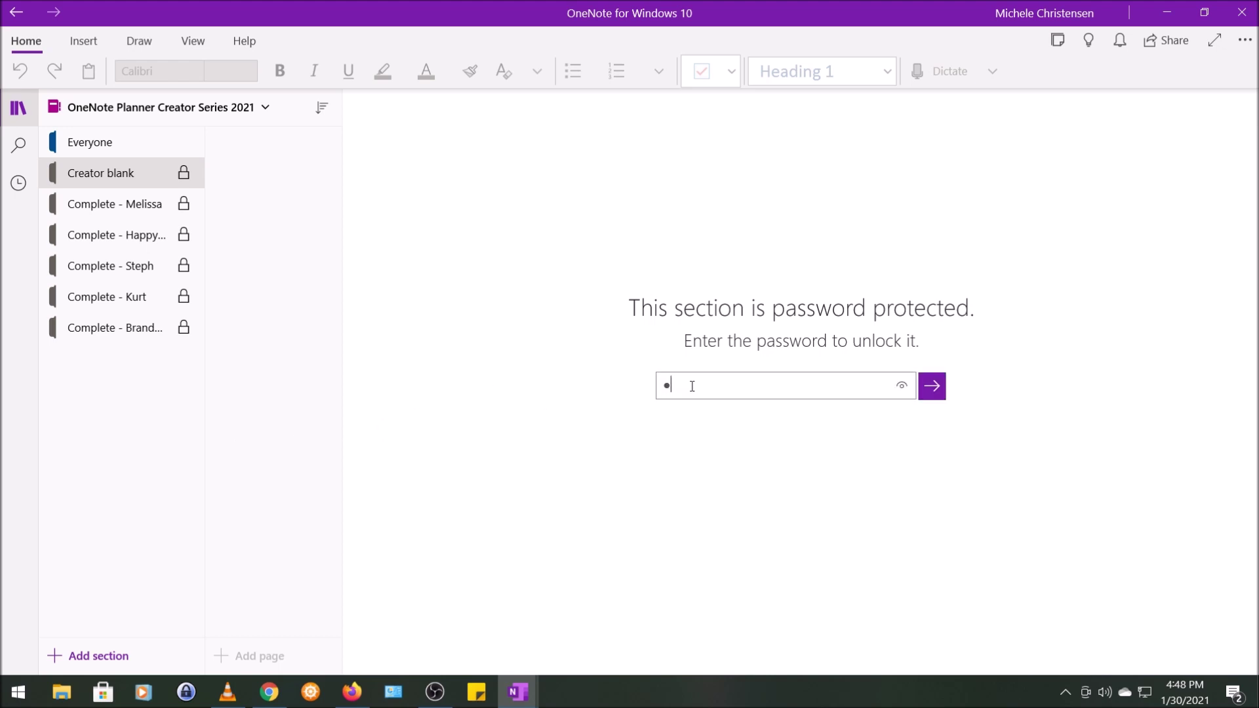
text(••••)
click(932, 387)
click(261, 145)
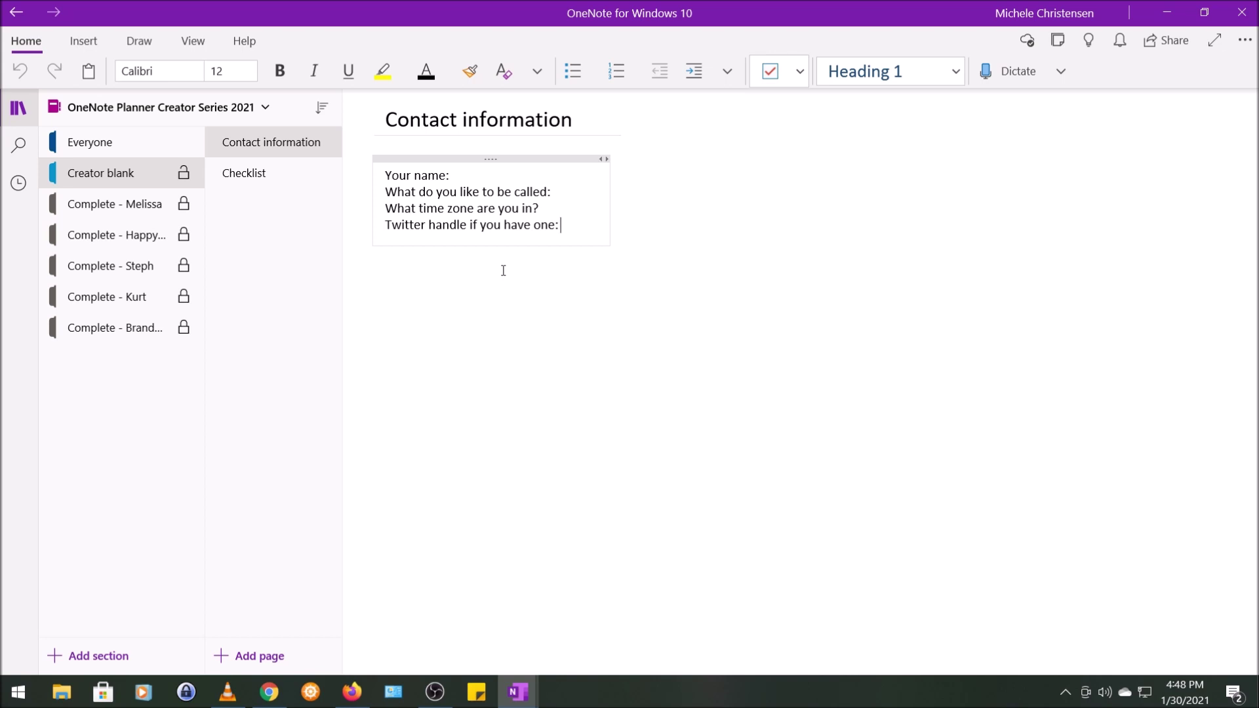
click(261, 181)
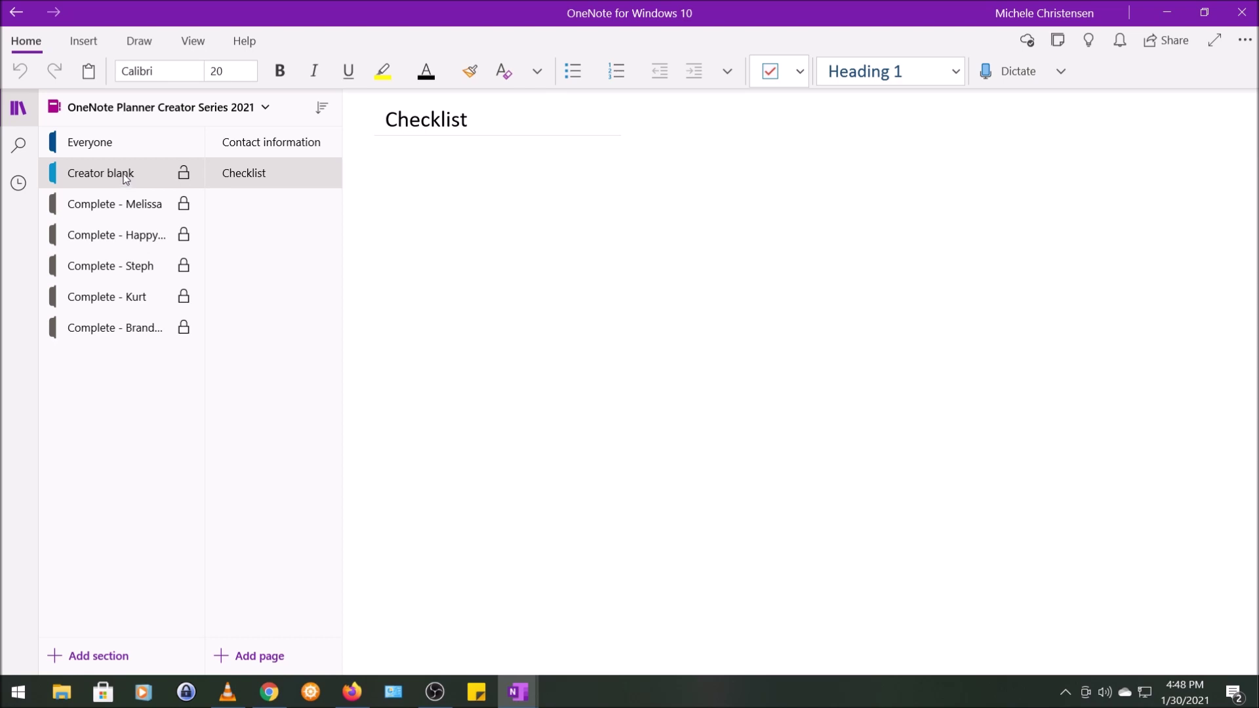
- Lock the Creator blank section via Password Protection > Lock Section, then switch to the Demo notebook window
right_click(114, 174)
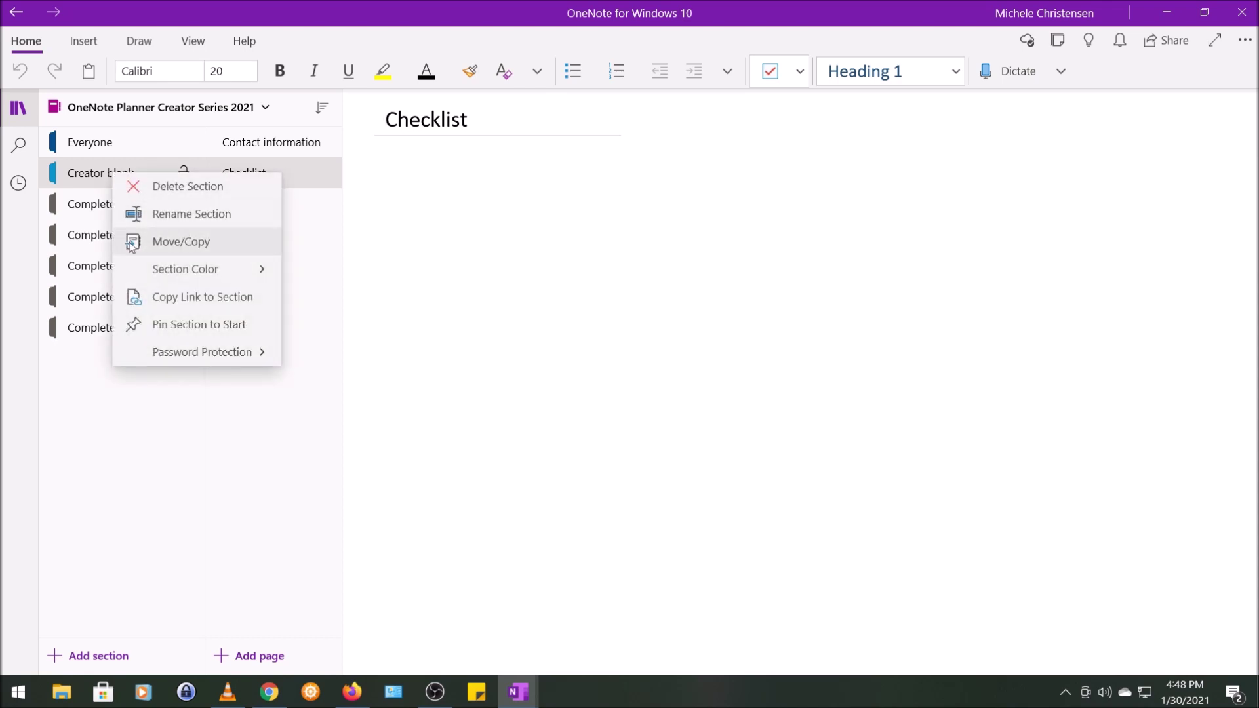
click(152, 349)
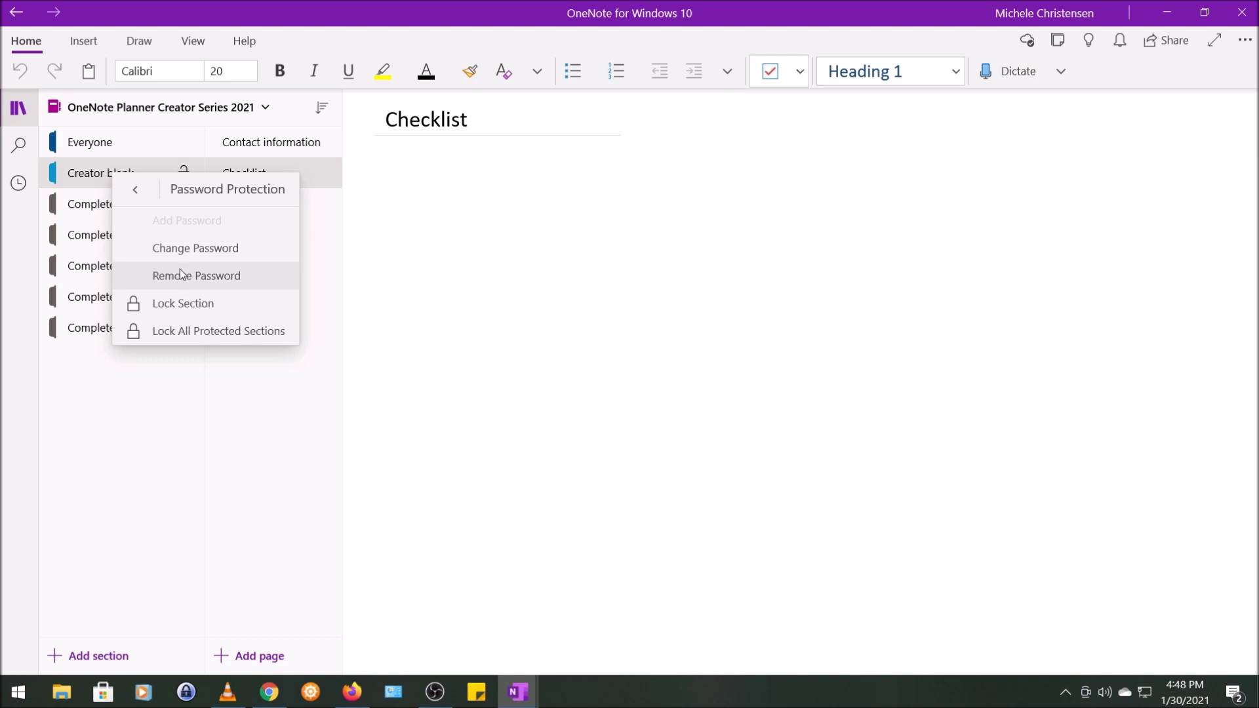
click(169, 304)
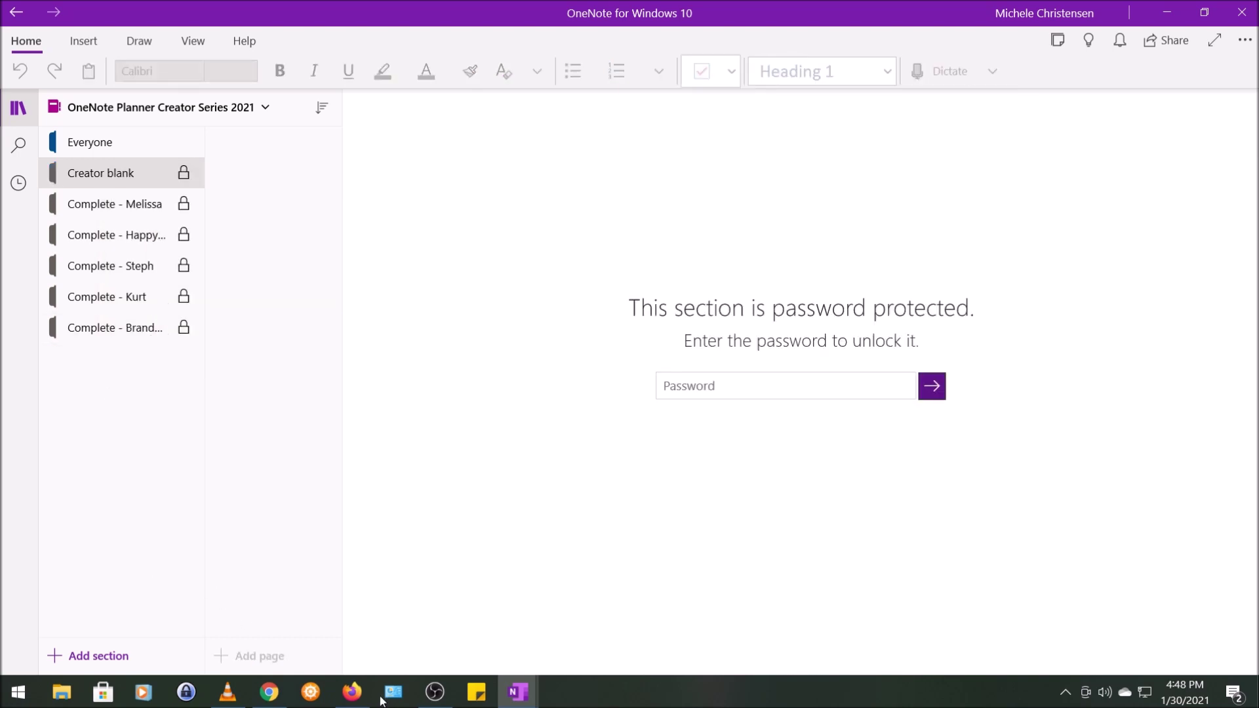
mouse_move(518, 692)
click(461, 630)
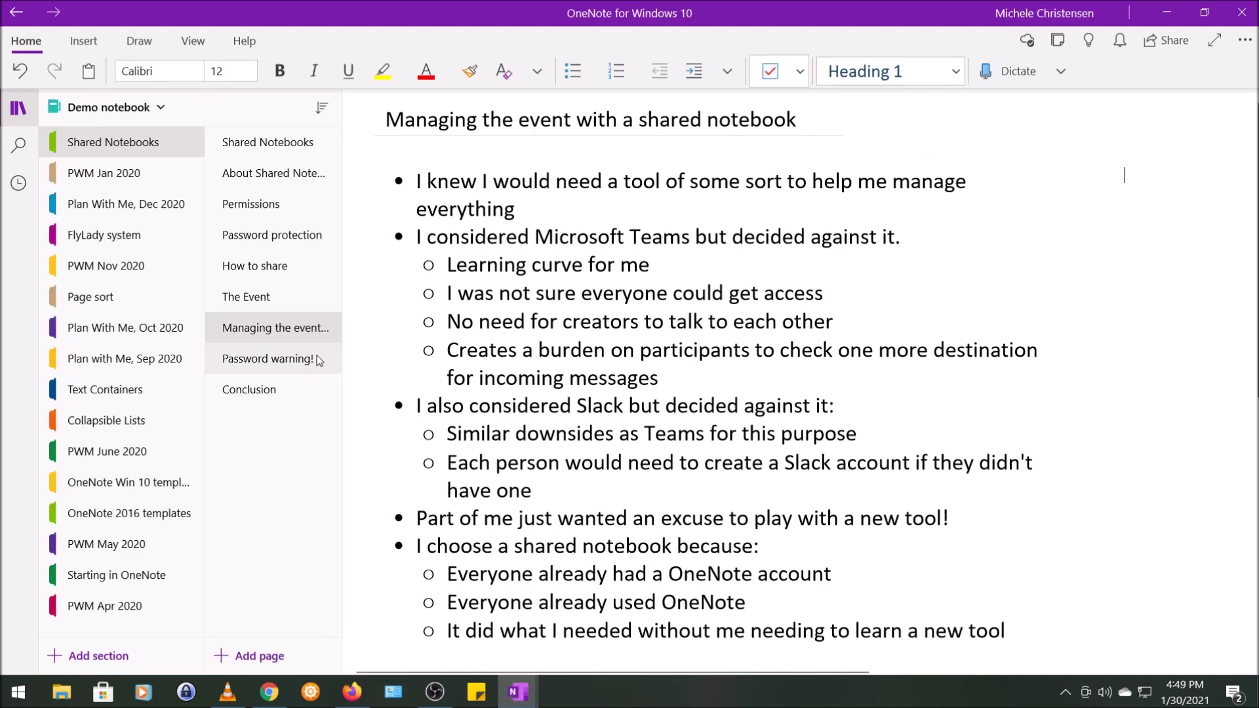
- Open the Password warning! page about unrecoverable section passwords
click(279, 359)
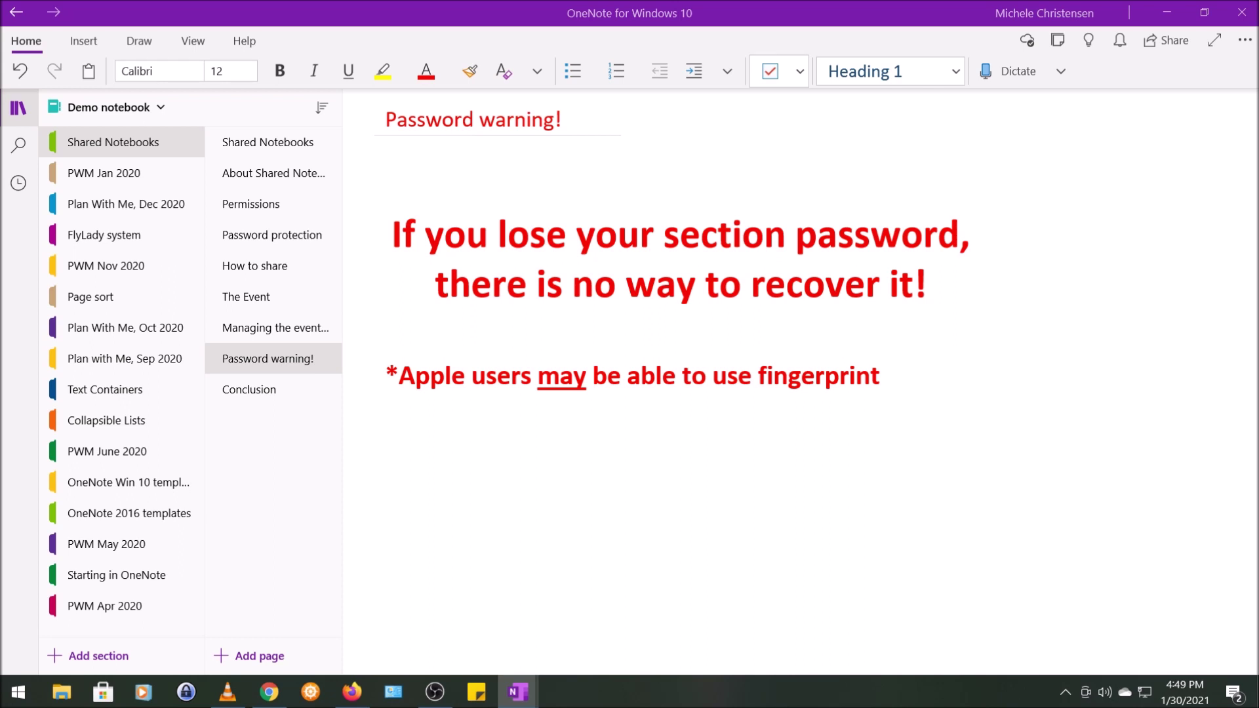
- Open the Conclusion page ending with the Einstein quote
click(275, 388)
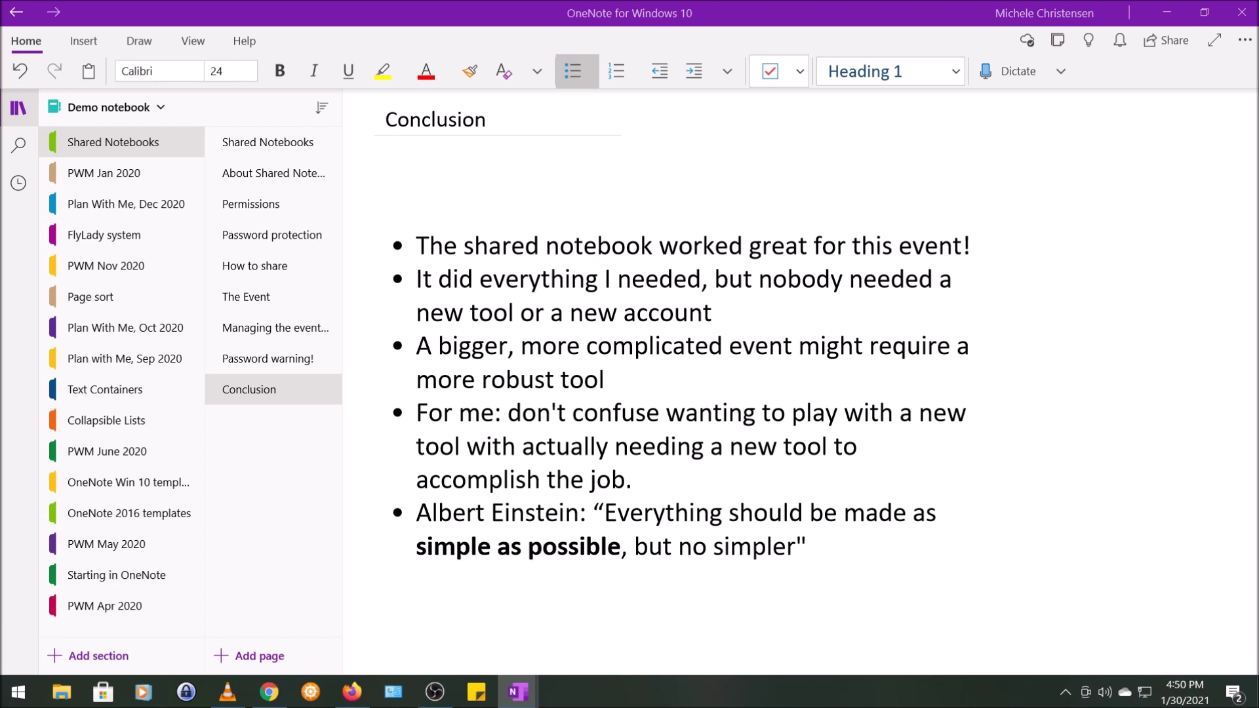
- After the Conclusion page, return to the Shared Notebooks title graphic page
click(268, 142)
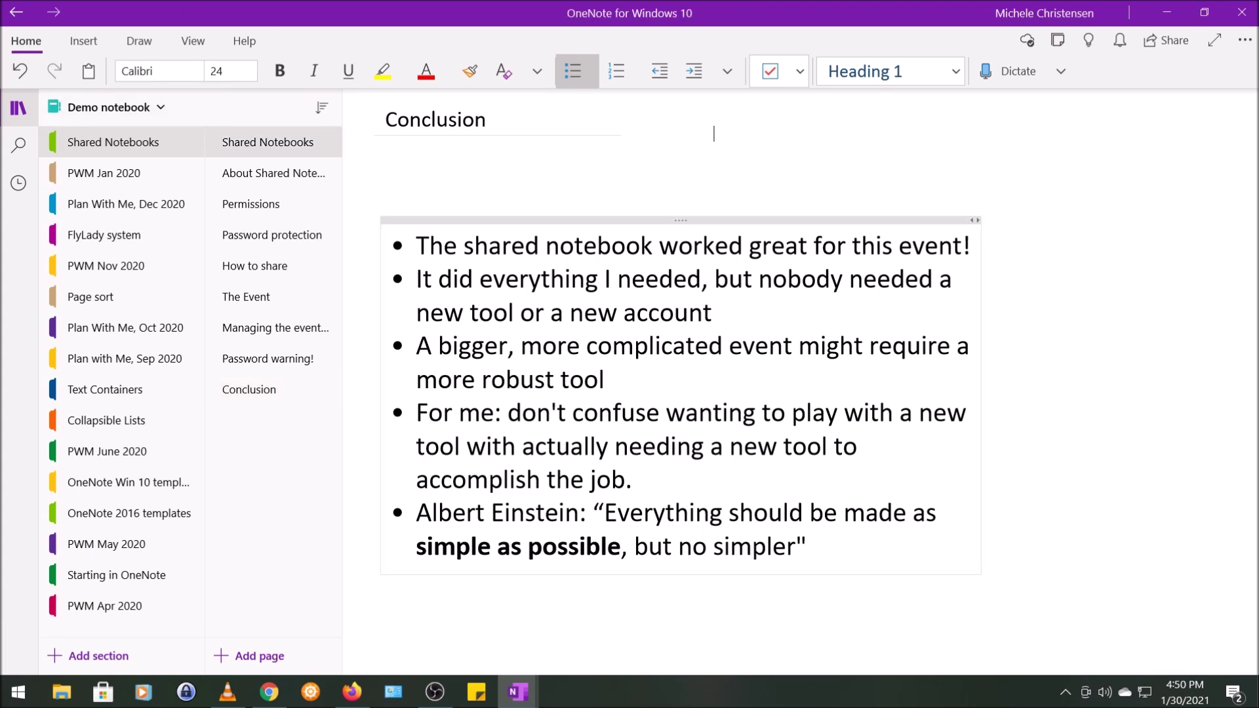